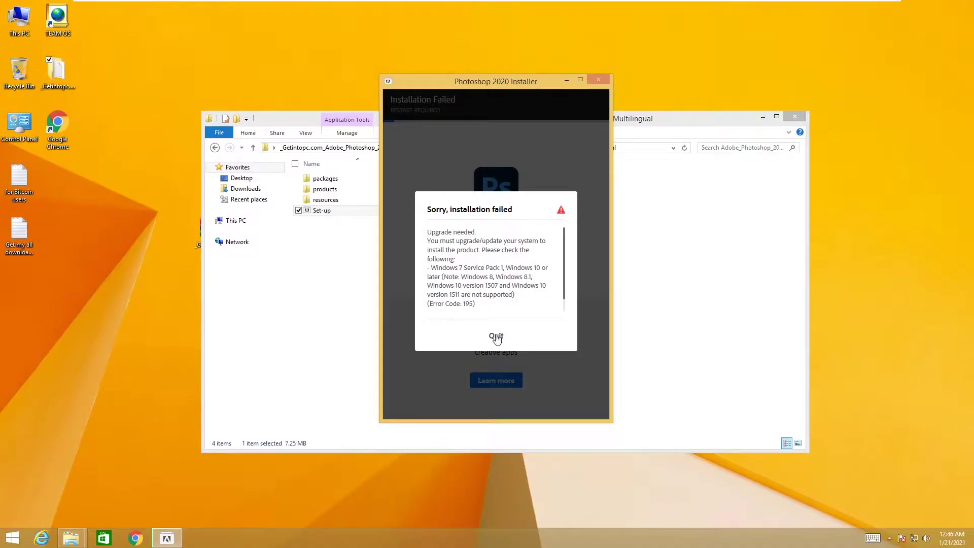
# Step: Quit the failed Photoshop 2020 installation (Error Code 195) and launch the web browser
pyautogui.click(496, 335)
pyautogui.doubleClick(57, 124)
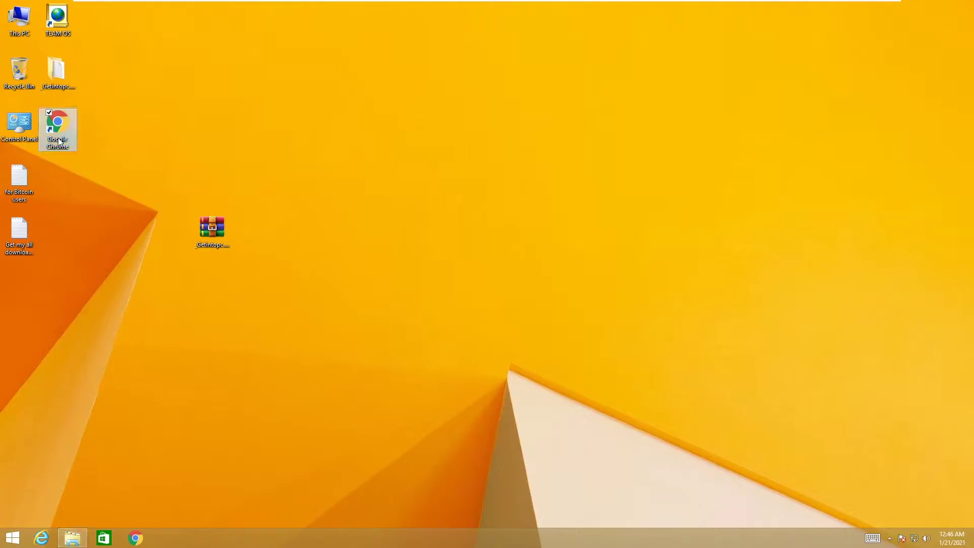
# Step: Search 'media creation tool' and download it from Microsoft's Download Windows 10 page
pyautogui.write('media')
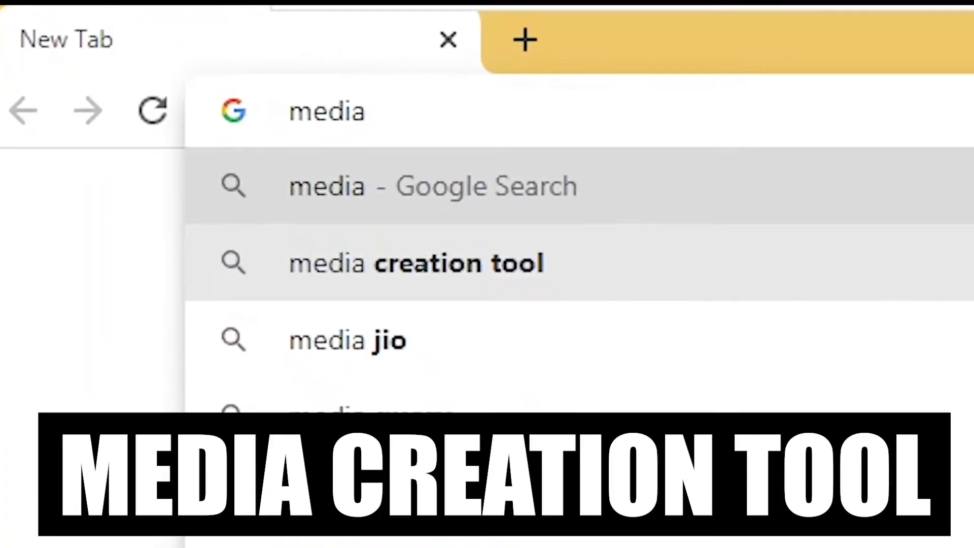
pyautogui.click(416, 262)
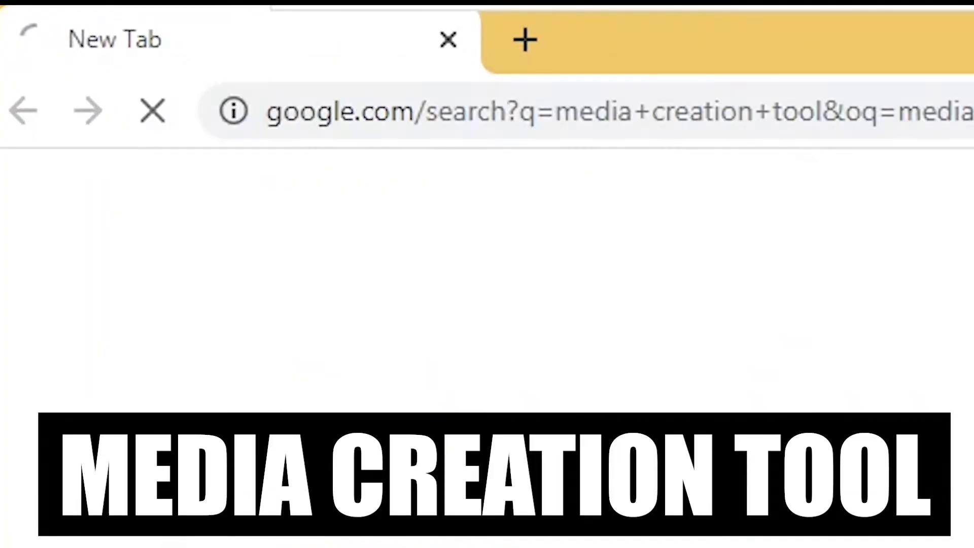
pyautogui.click(127, 150)
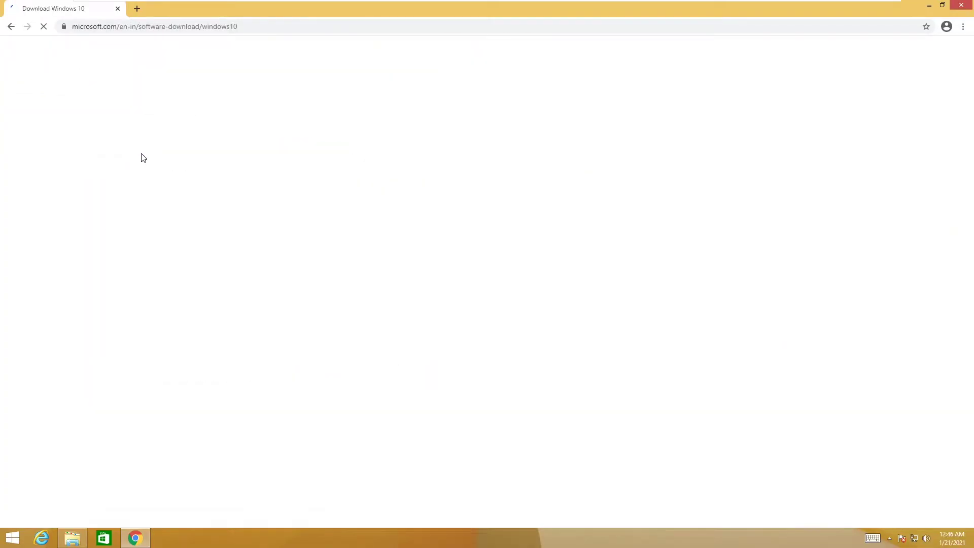
pyautogui.click(279, 291)
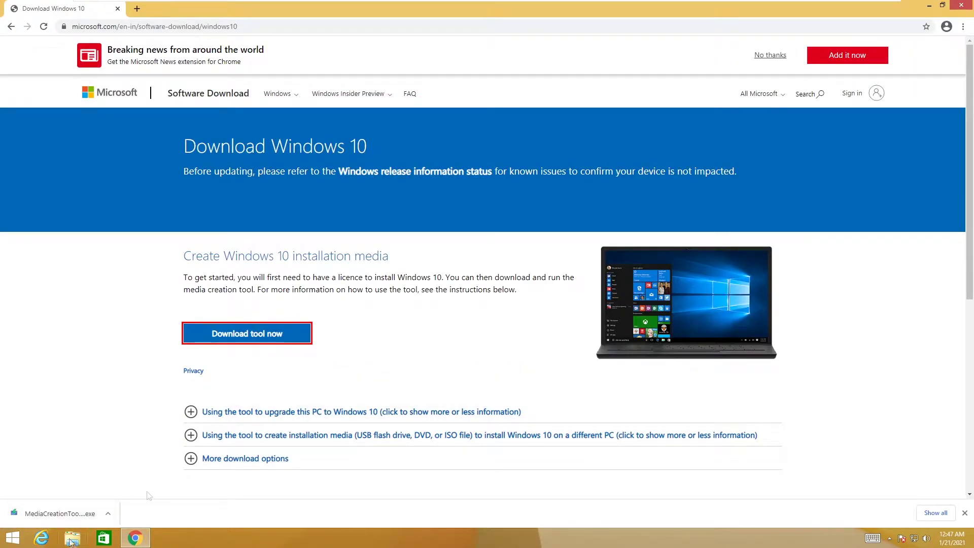
# Step: Run MediaCreationTool20H2 from the Downloads folder as administrator, allowing it to make changes
pyautogui.click(71, 539)
pyautogui.click(232, 175)
pyautogui.rightClick(312, 176)
pyautogui.click(254, 193)
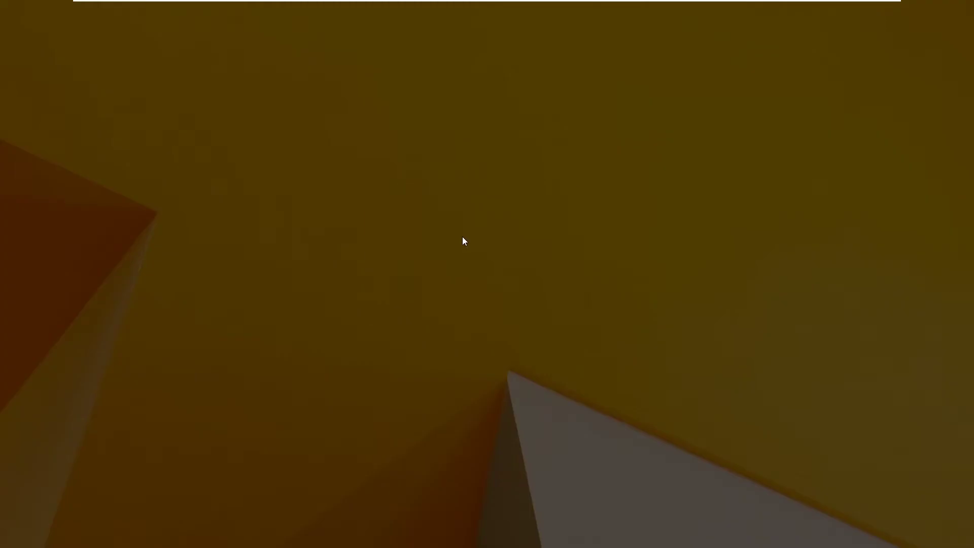
pyautogui.click(525, 287)
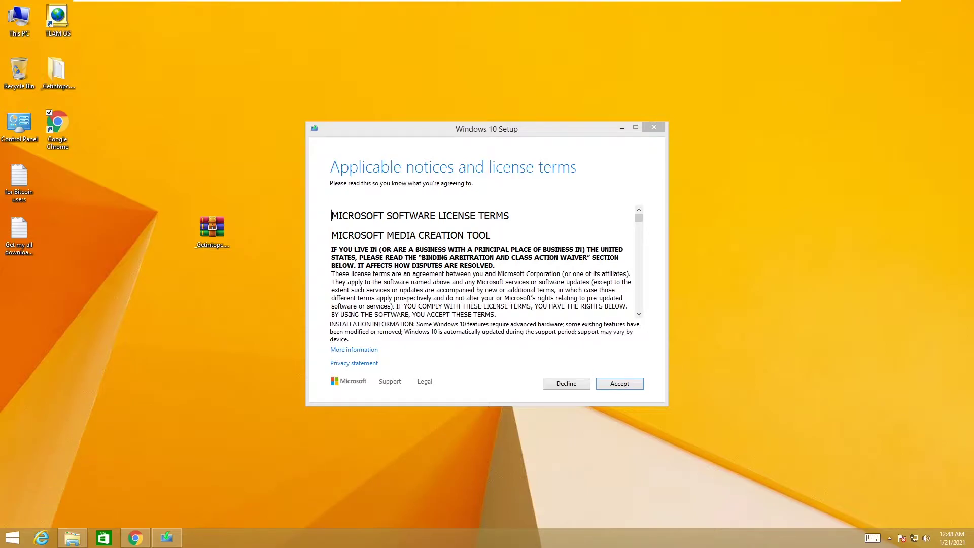
# Step: Accept the license terms and choose to create installation media for another PC
pyautogui.click(614, 387)
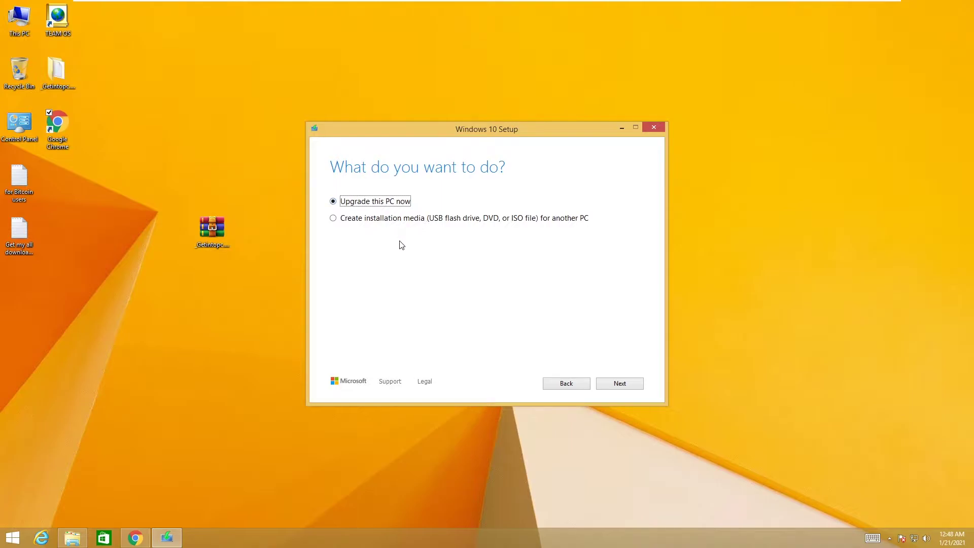
pyautogui.click(333, 219)
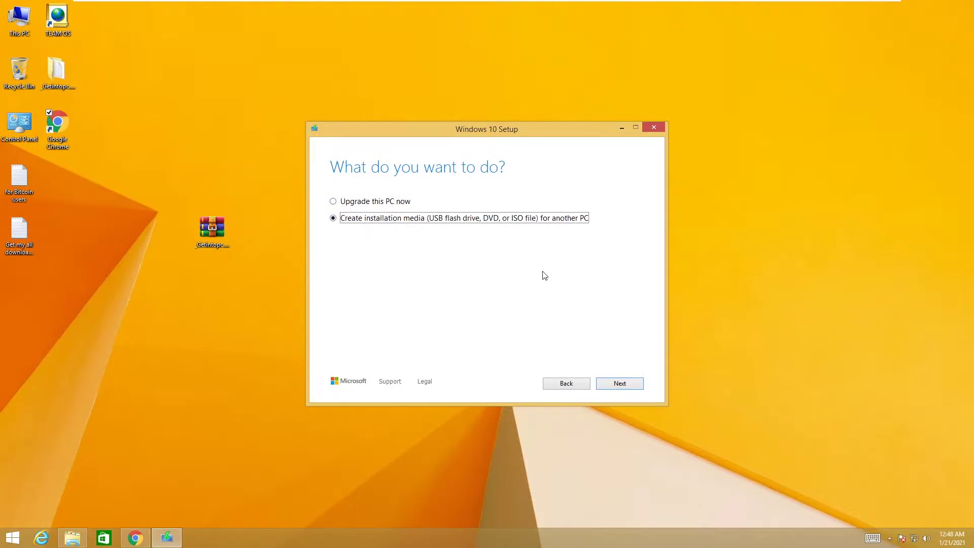
pyautogui.click(620, 383)
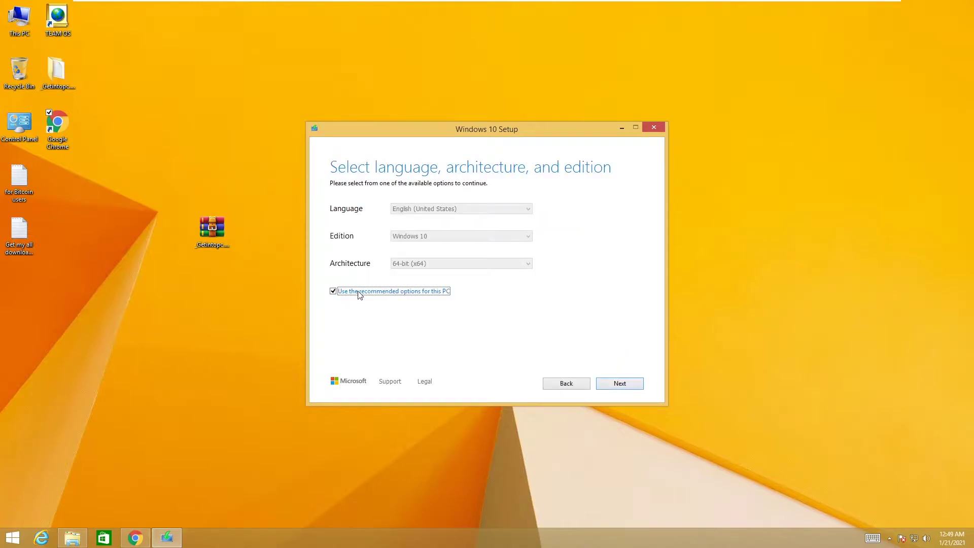
# Step: Keep the recommended English, Windows 10, 64-bit options and choose ISO file as the media
pyautogui.click(357, 296)
pyautogui.click(356, 296)
pyautogui.click(619, 387)
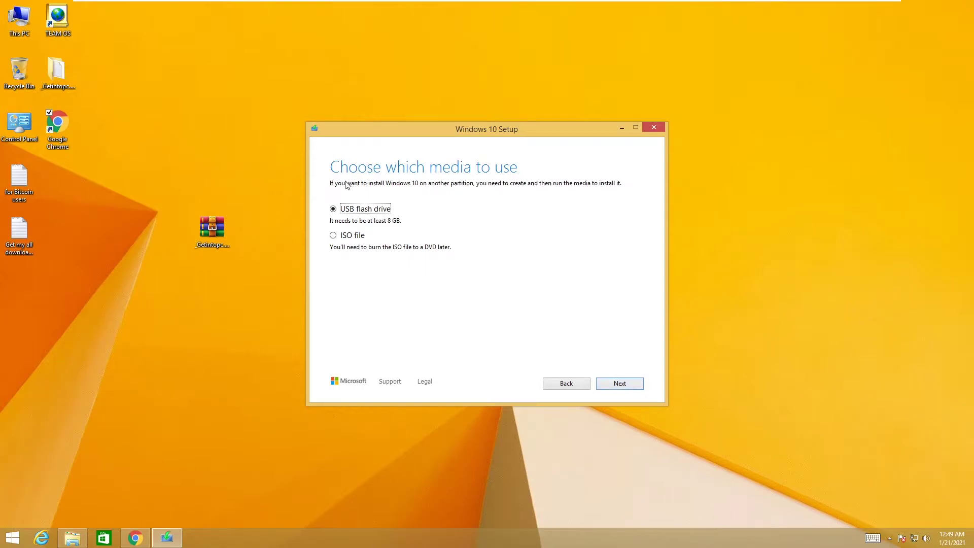
pyautogui.click(351, 236)
pyautogui.click(618, 384)
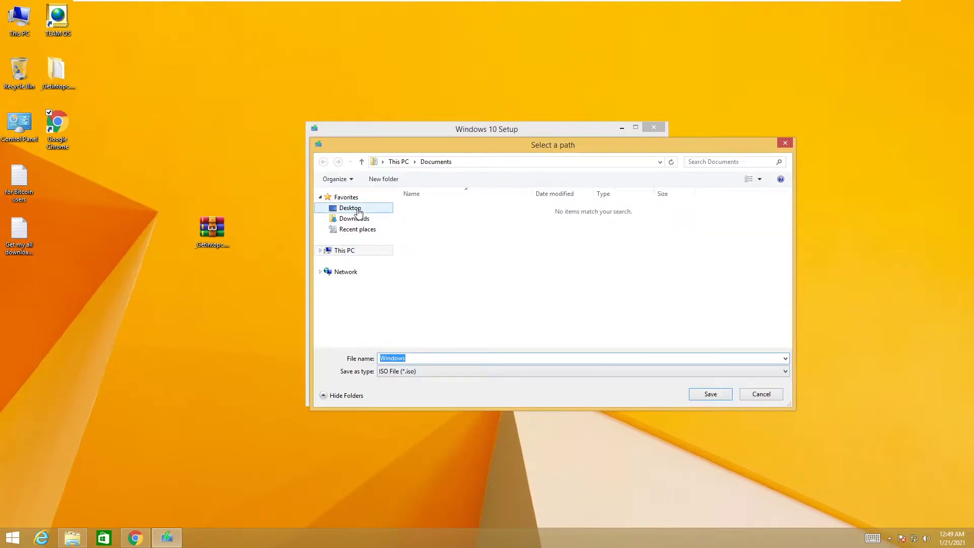
# Step: Save the ISO as Windows.iso on the Desktop, finish setup, and reposition its icon
pyautogui.click(358, 210)
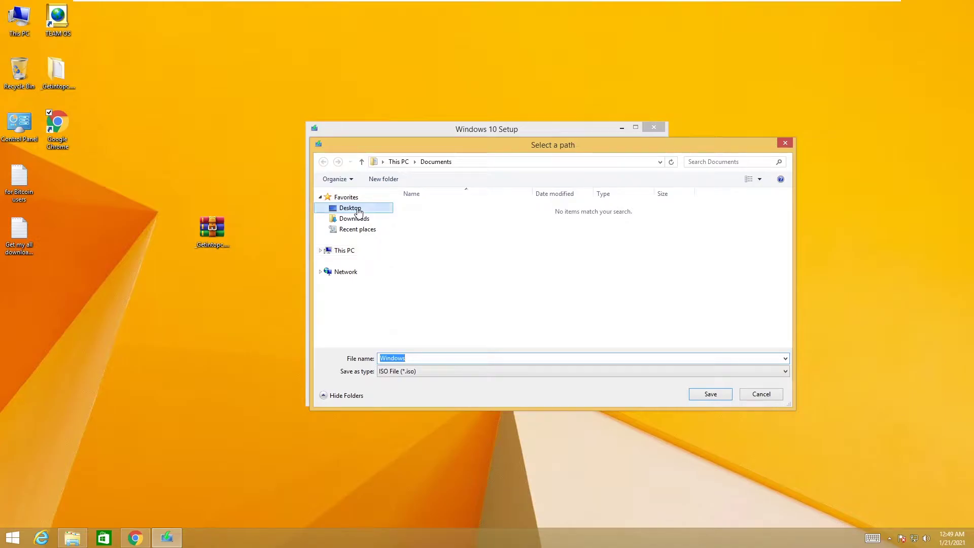
pyautogui.click(710, 395)
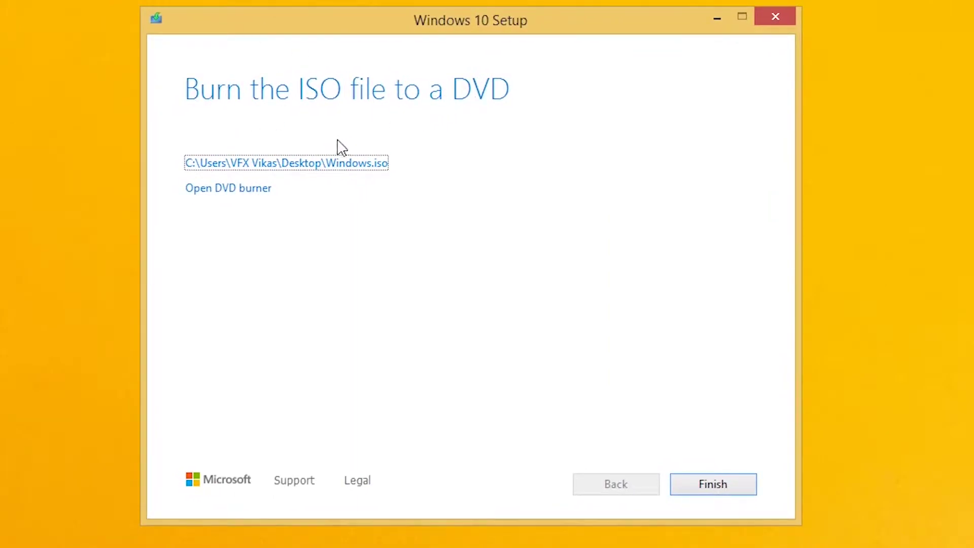
pyautogui.click(745, 485)
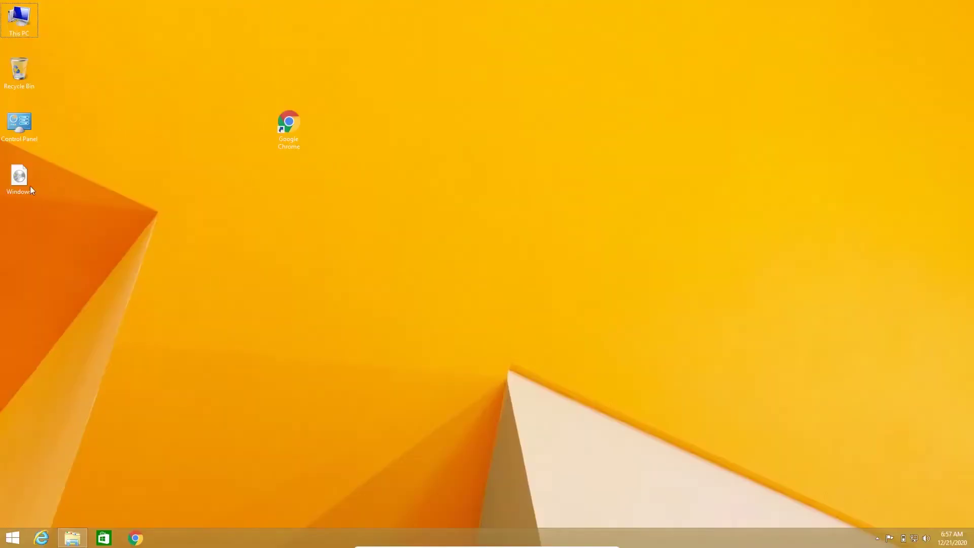
pyautogui.moveTo(31, 188); pyautogui.dragTo(563, 134)
pyautogui.moveTo(637, 65)
pyautogui.mouseDown()
pyautogui.moveTo(449, 207)
pyautogui.moveTo(481, 82)
pyautogui.mouseUp()
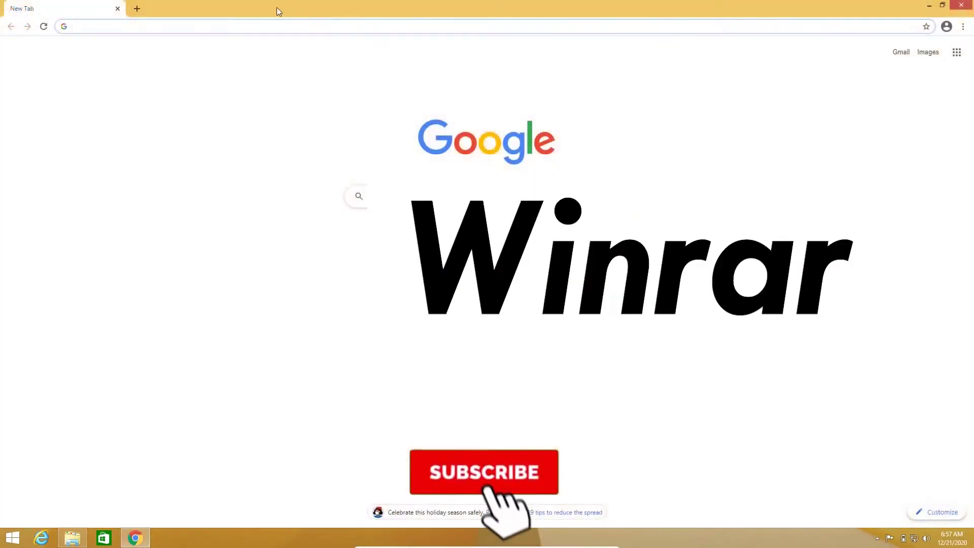
# Step: Search 'winrar', open win-rar.com, and download the winrar-x64-600.exe installer
pyautogui.click(189, 24)
pyautogui.click(196, 120)
pyautogui.click(153, 23)
pyautogui.write('winrar')
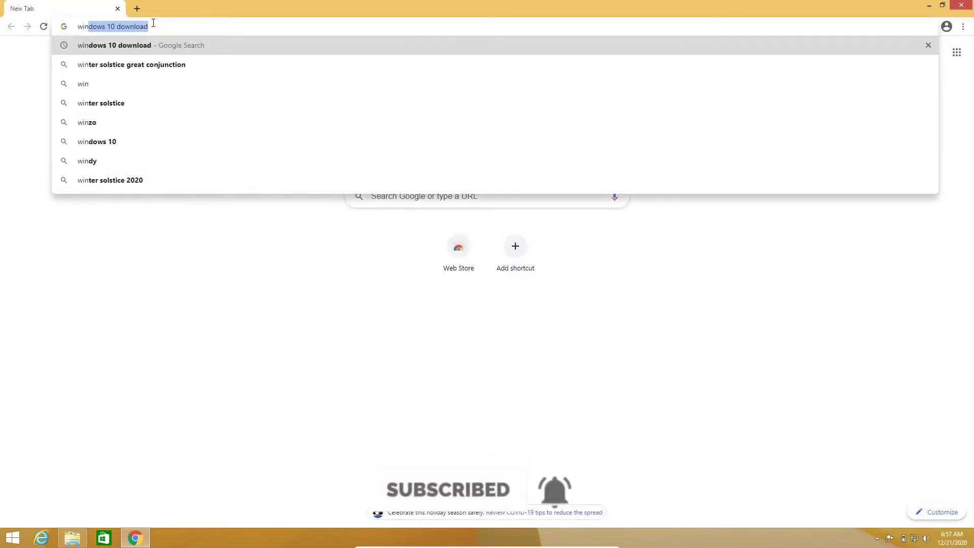
pyautogui.press('Return')
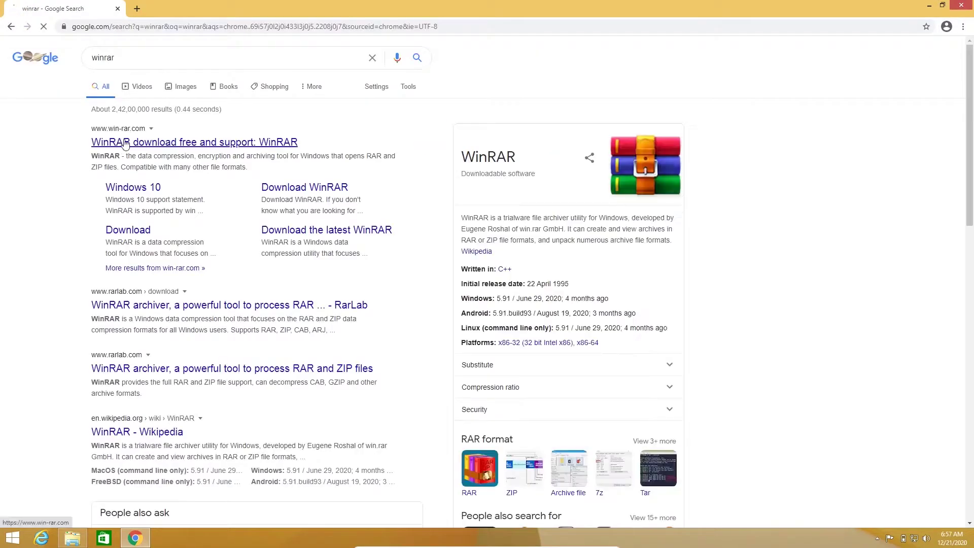
pyautogui.click(124, 101)
pyautogui.click(619, 223)
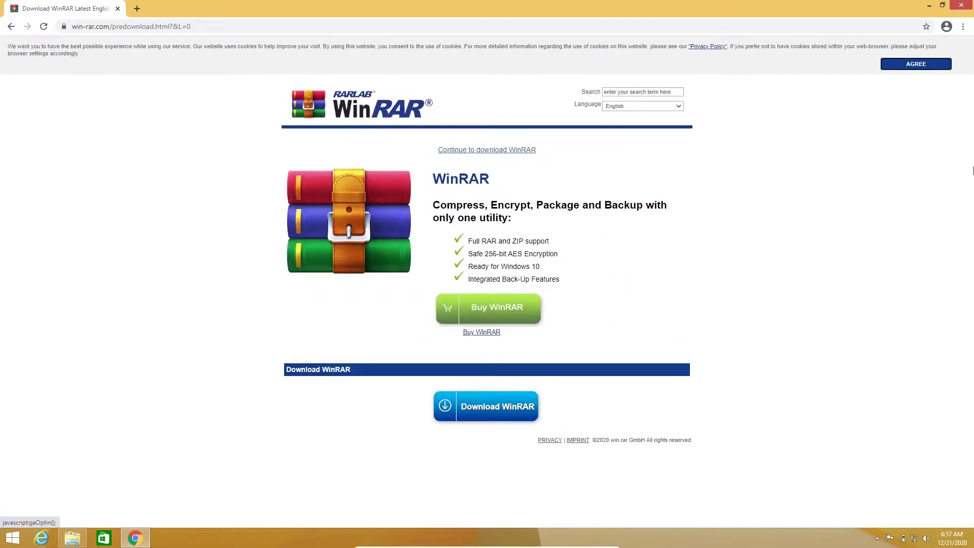
pyautogui.click(474, 417)
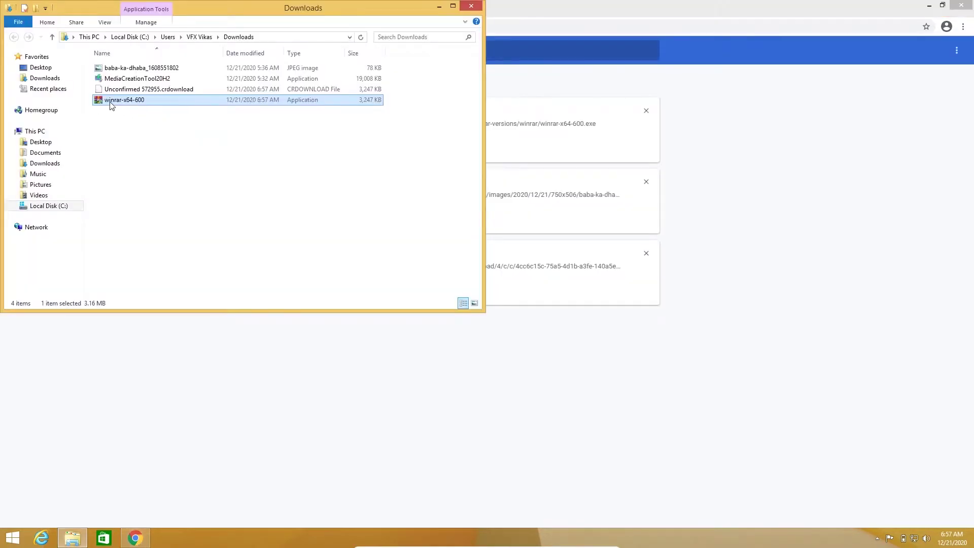
# Step: Run winrar-x64-600.exe as administrator and minimize the Downloads and Chrome windows
pyautogui.rightClick(110, 101)
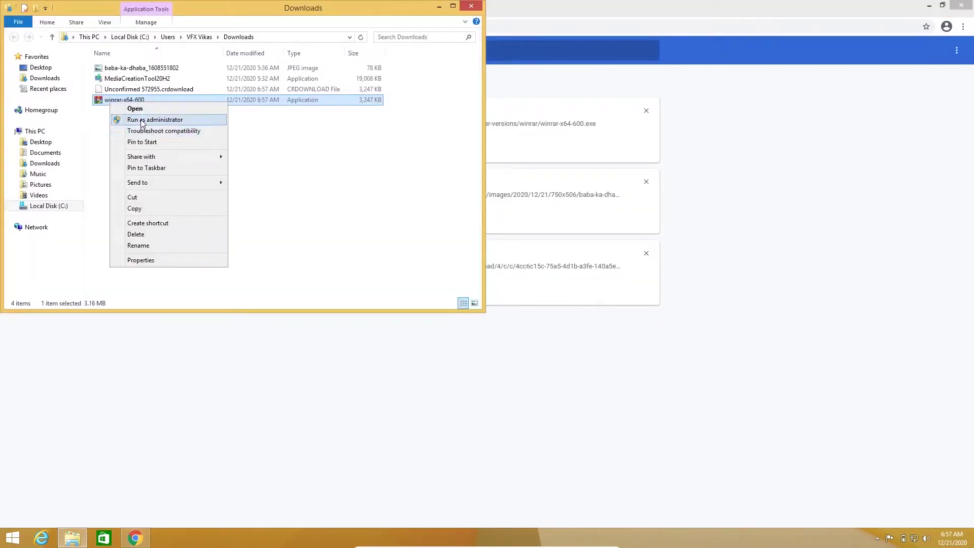
pyautogui.click(139, 120)
pyautogui.click(531, 289)
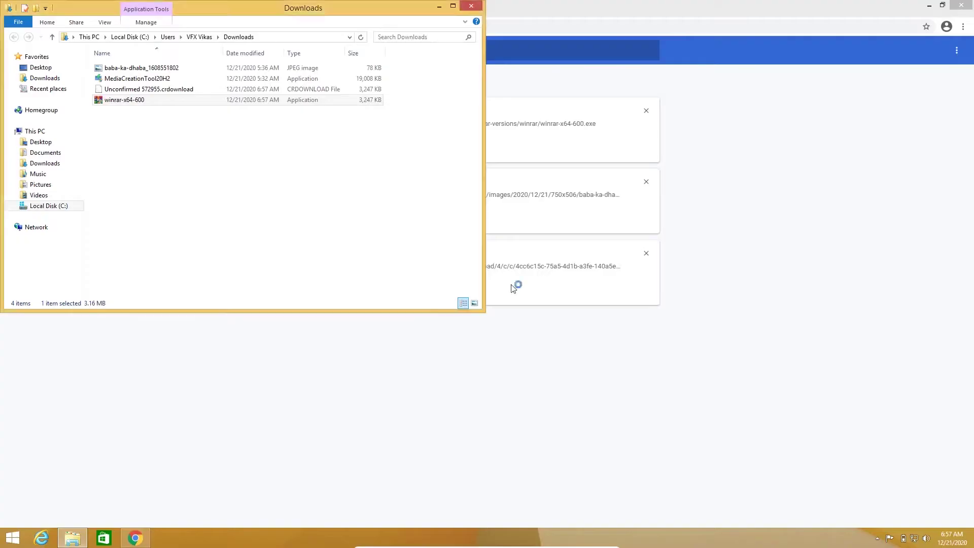
pyautogui.click(437, 6)
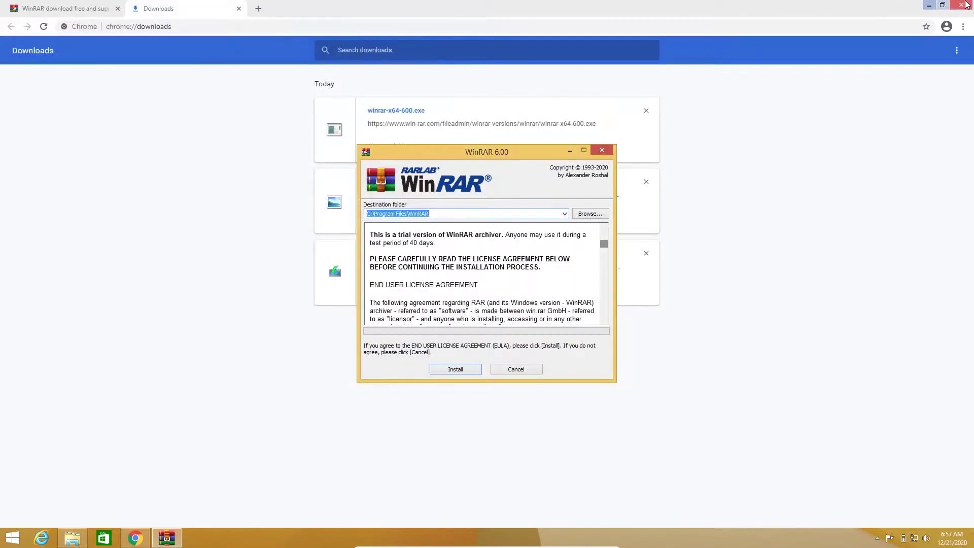
pyautogui.click(929, 5)
# Step: Install WinRAR 6.00 to the default folder with default associations and close its Start Menu window
pyautogui.click(464, 371)
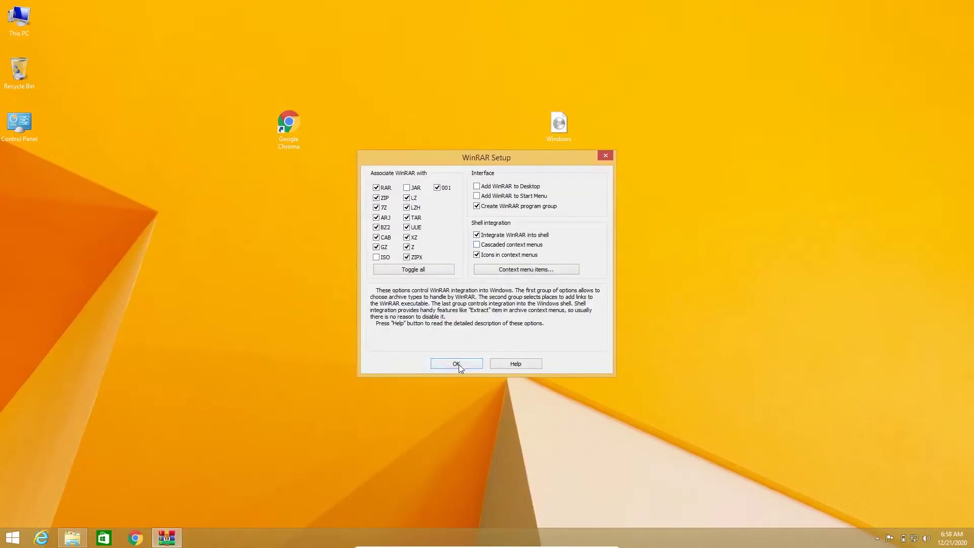
pyautogui.click(457, 364)
pyautogui.click(482, 362)
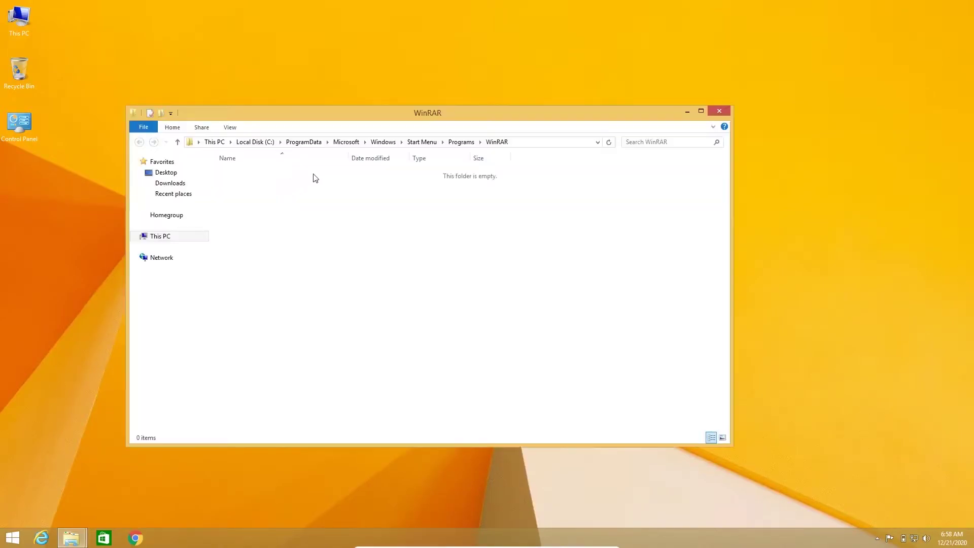
pyautogui.click(726, 110)
pyautogui.moveTo(559, 124); pyautogui.dragTo(528, 72)
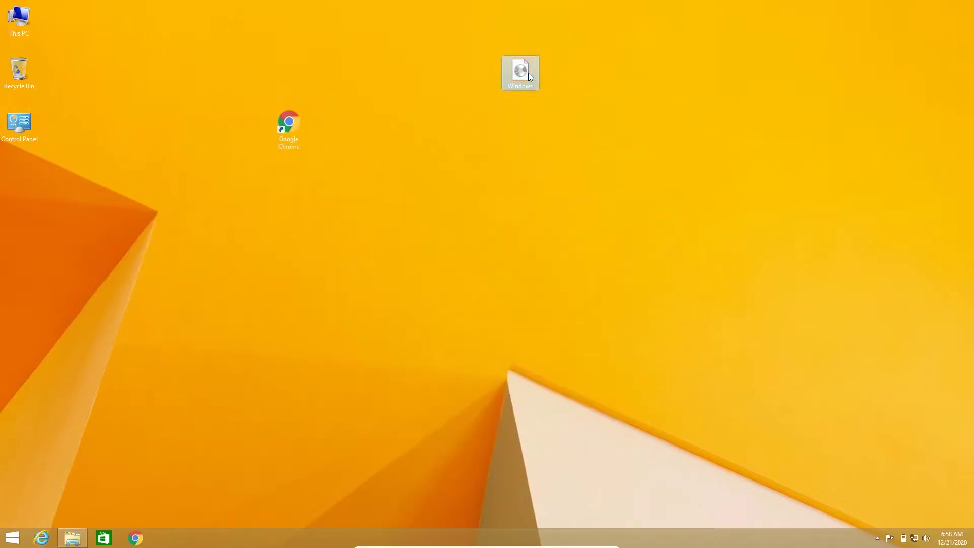
# Step: Extract the Windows disc image to a 'Windows' folder on the desktop
pyautogui.rightClick(528, 73)
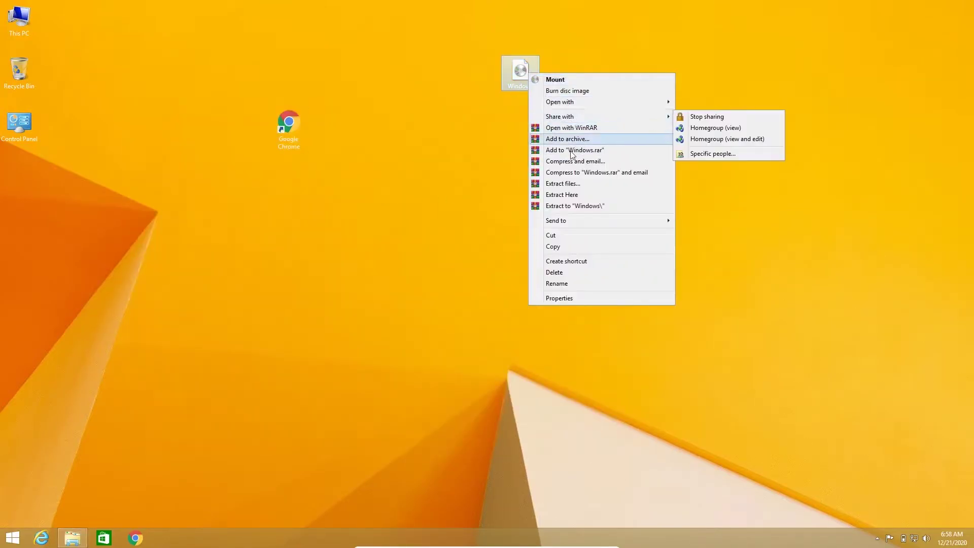
pyautogui.click(582, 212)
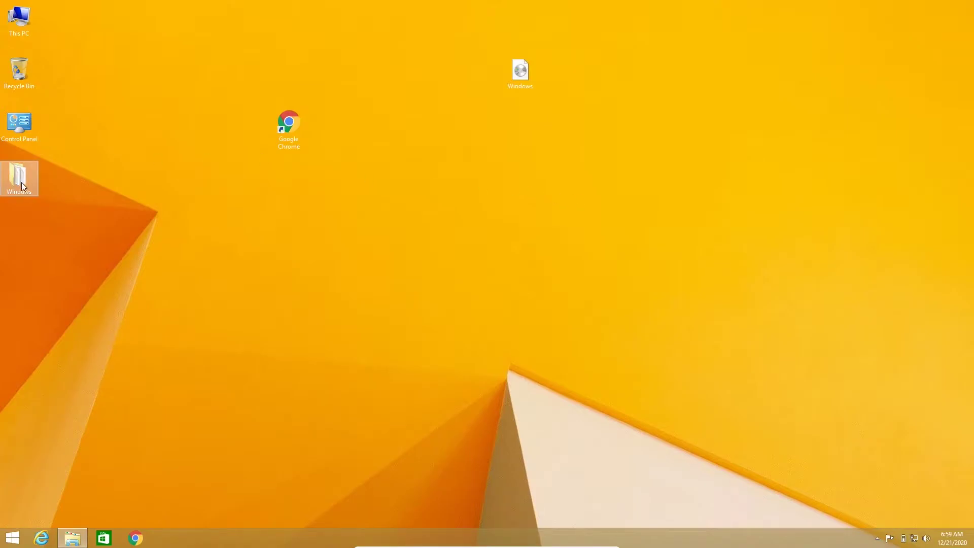
pyautogui.moveTo(21, 181); pyautogui.dragTo(558, 174)
# Step: Open the Windows folder and run setup as administrator
pyautogui.doubleClick(556, 174)
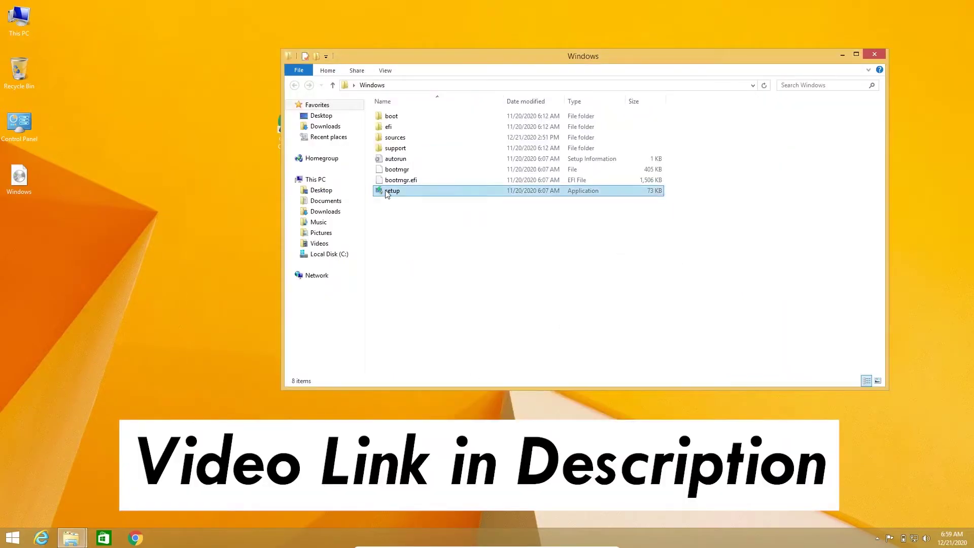
pyautogui.rightClick(385, 189)
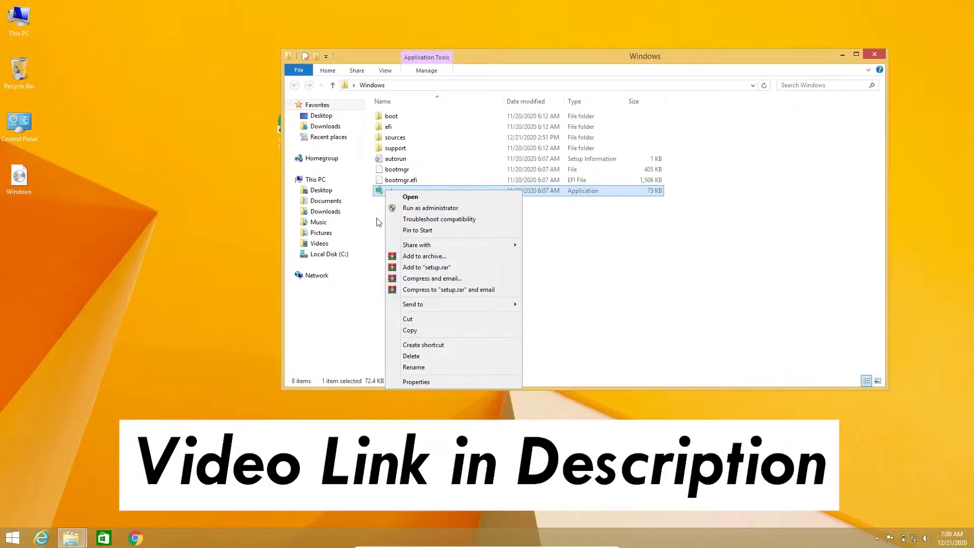
pyautogui.click(430, 207)
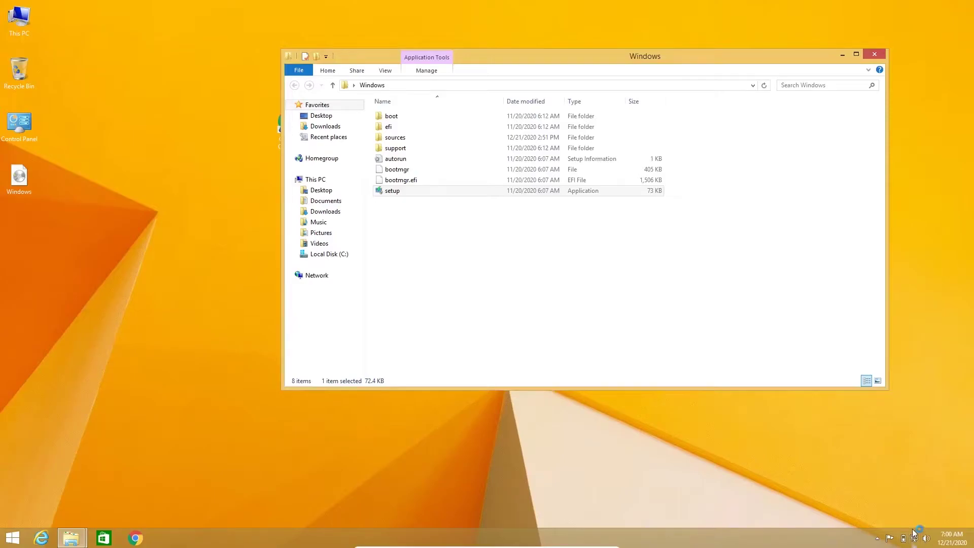
pyautogui.click(912, 540)
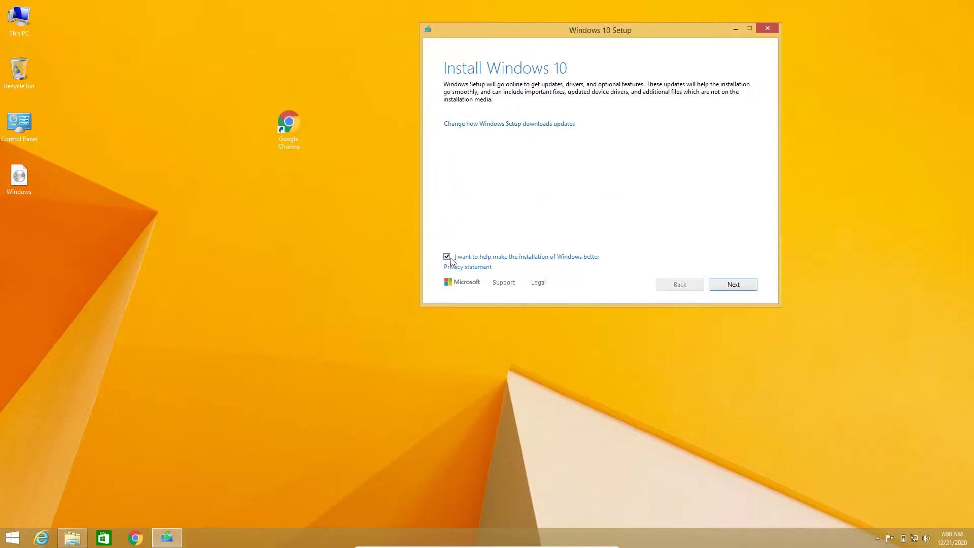
pyautogui.click(451, 257)
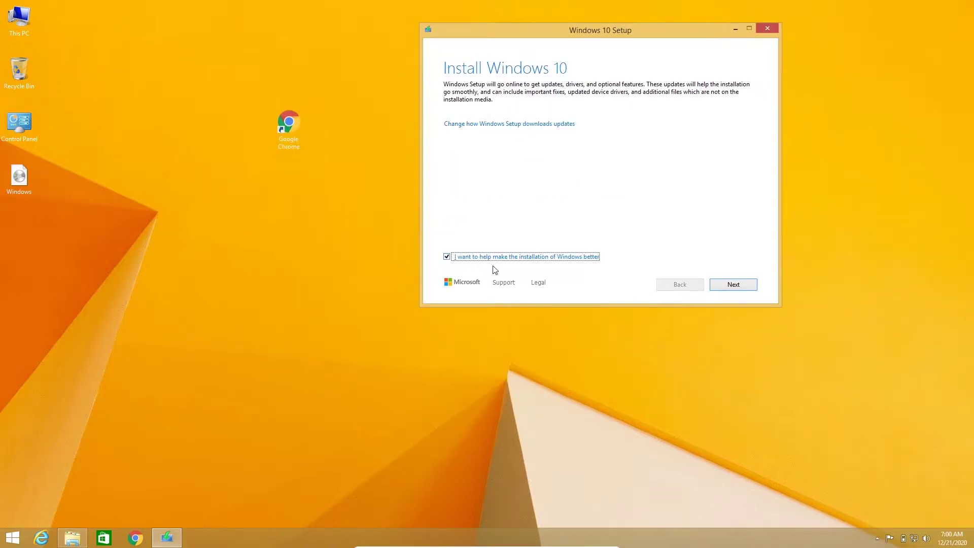
# Step: Continue past the Install Windows 10 screen and accept the license terms after the updates check
pyautogui.click(733, 284)
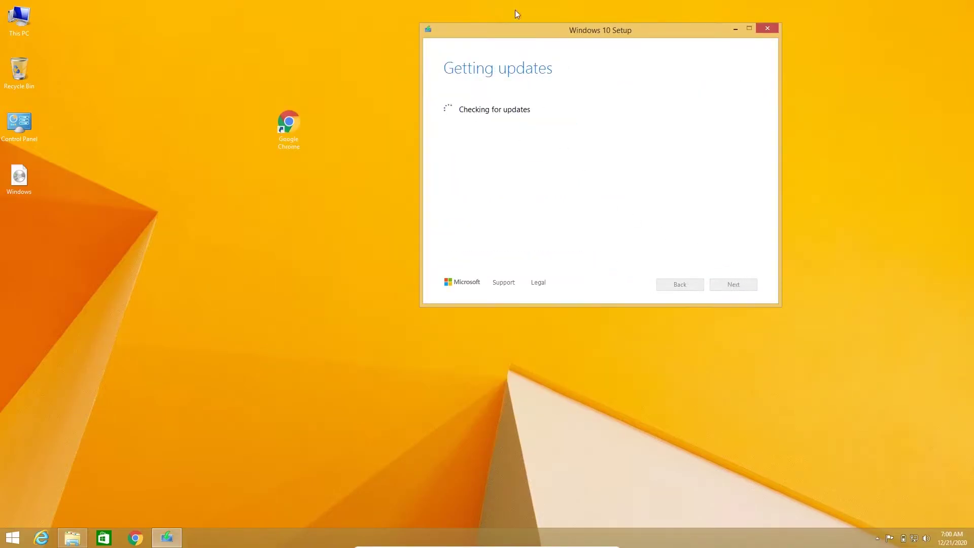
pyautogui.moveTo(532, 30); pyautogui.dragTo(477, 41)
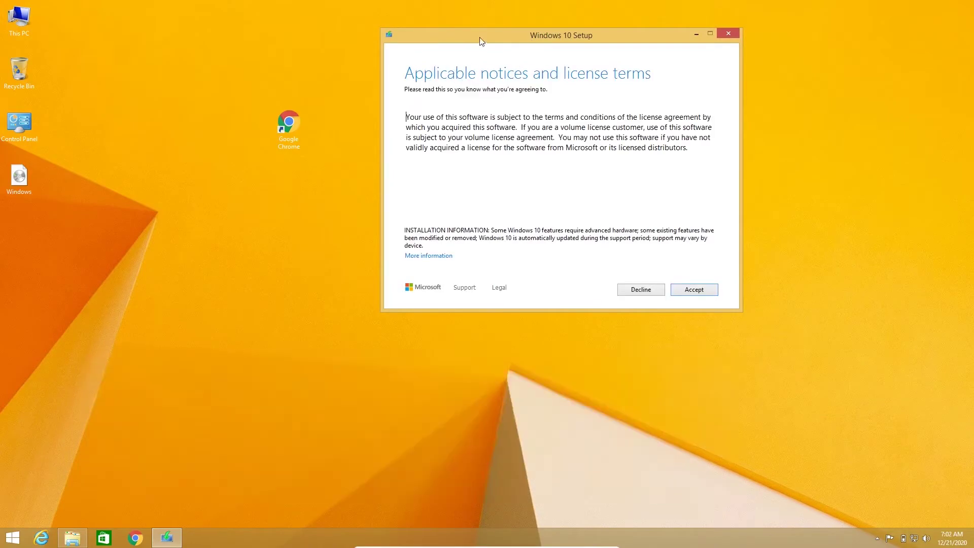
pyautogui.moveTo(481, 39); pyautogui.dragTo(487, 72)
pyautogui.click(699, 322)
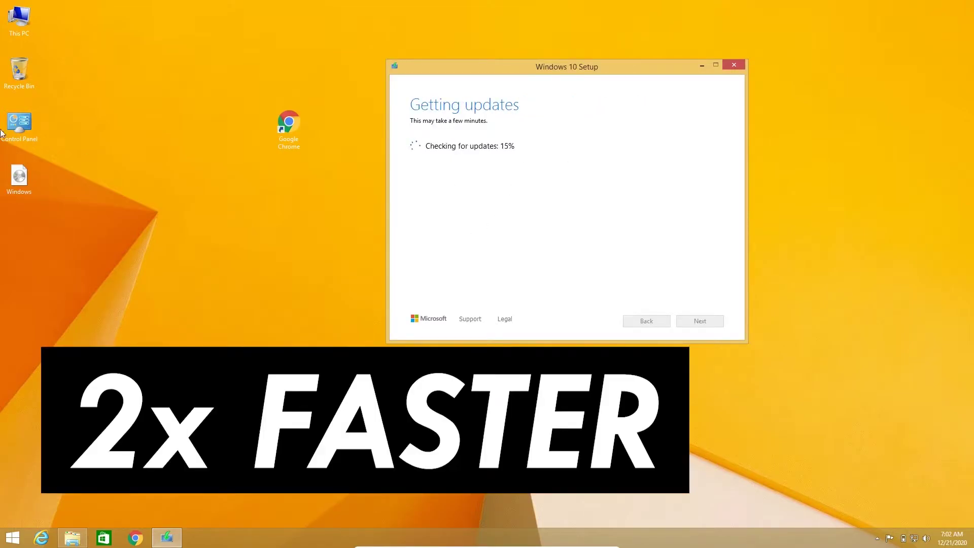
# Step: Move the Setup window around while updates download until Ready to install for Windows 10 Pro appears
pyautogui.moveTo(496, 72); pyautogui.dragTo(552, 62)
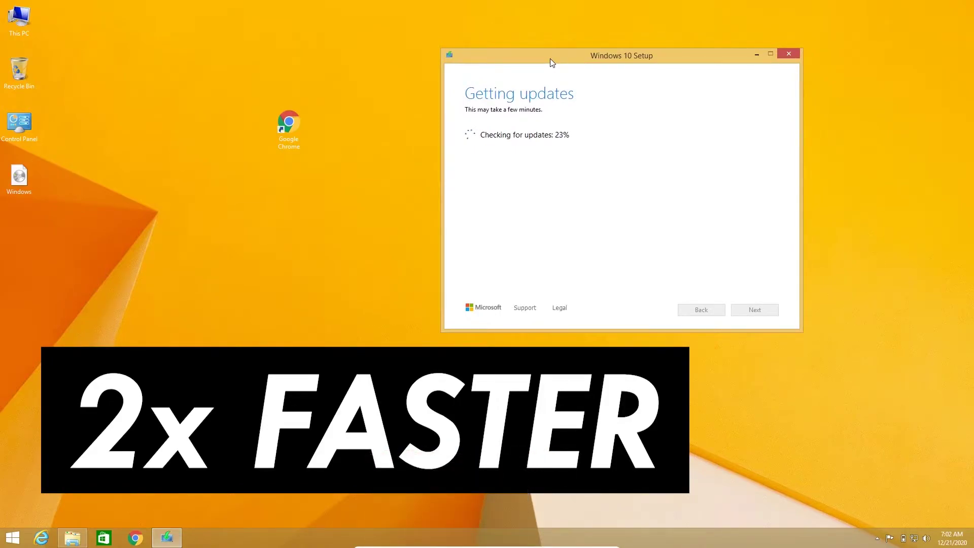
pyautogui.moveTo(550, 59); pyautogui.dragTo(138, 226)
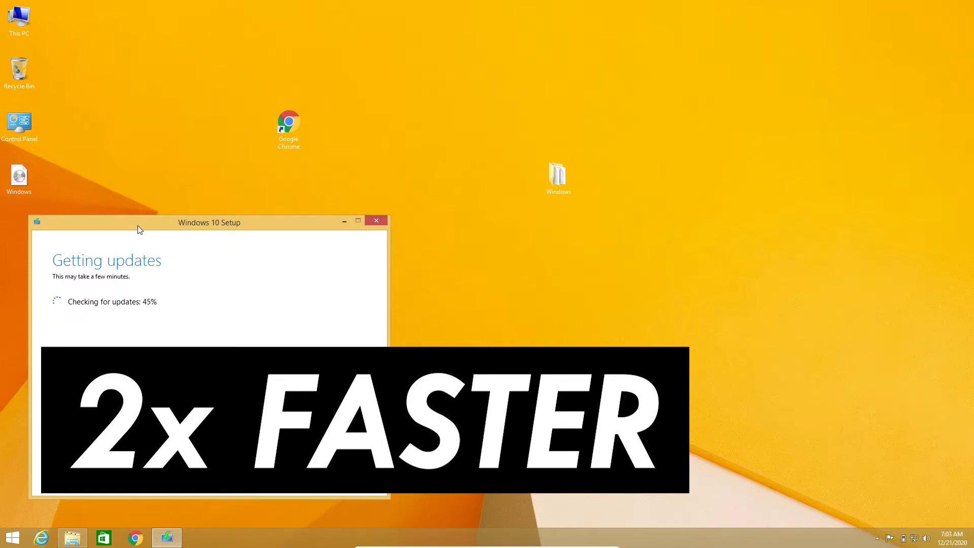
pyautogui.moveTo(140, 230); pyautogui.dragTo(431, 45)
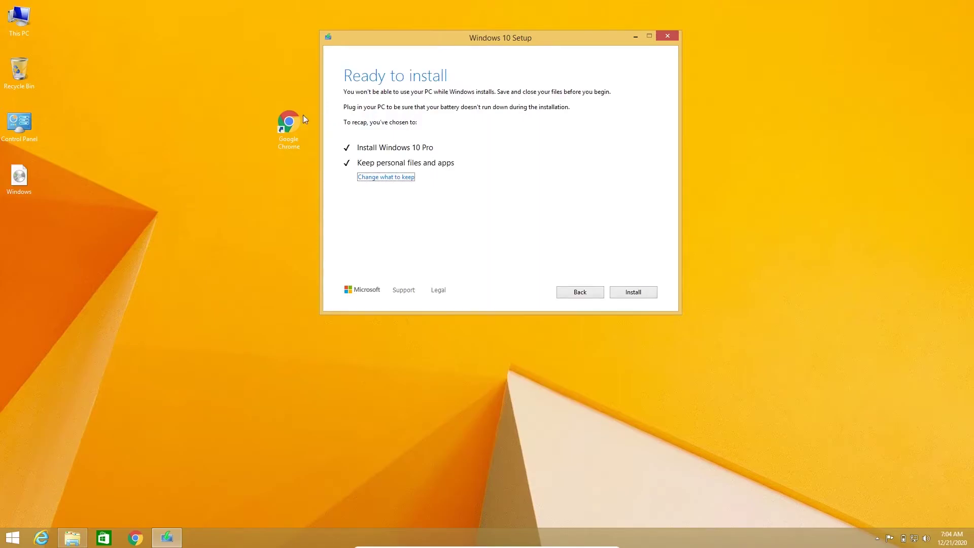
# Step: Keep personal files and apps, then start the Windows 10 Pro installation
pyautogui.click(393, 177)
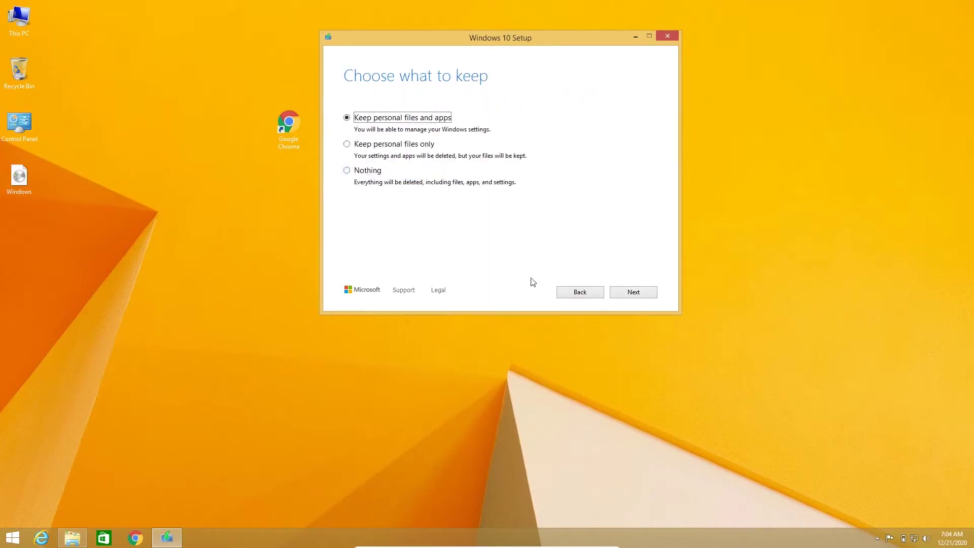
pyautogui.click(634, 291)
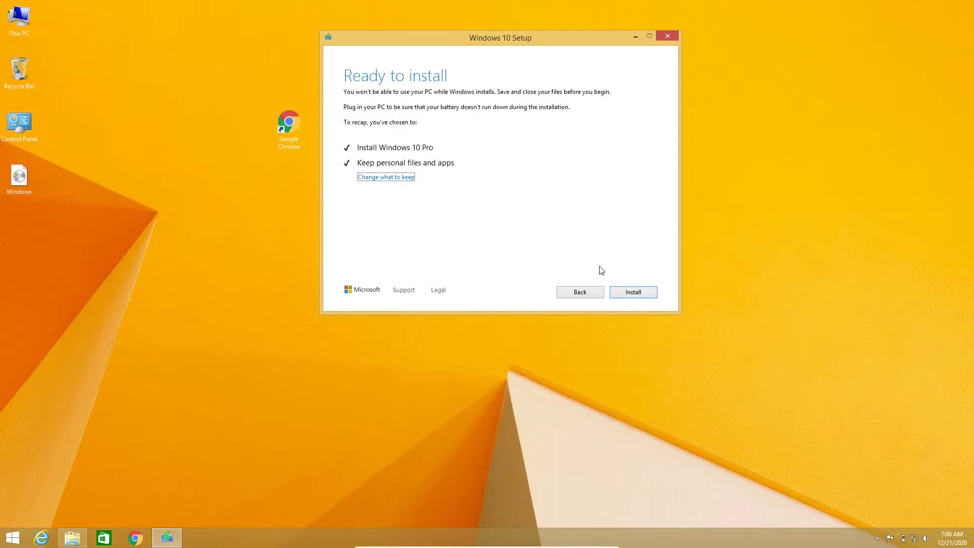
pyautogui.click(632, 293)
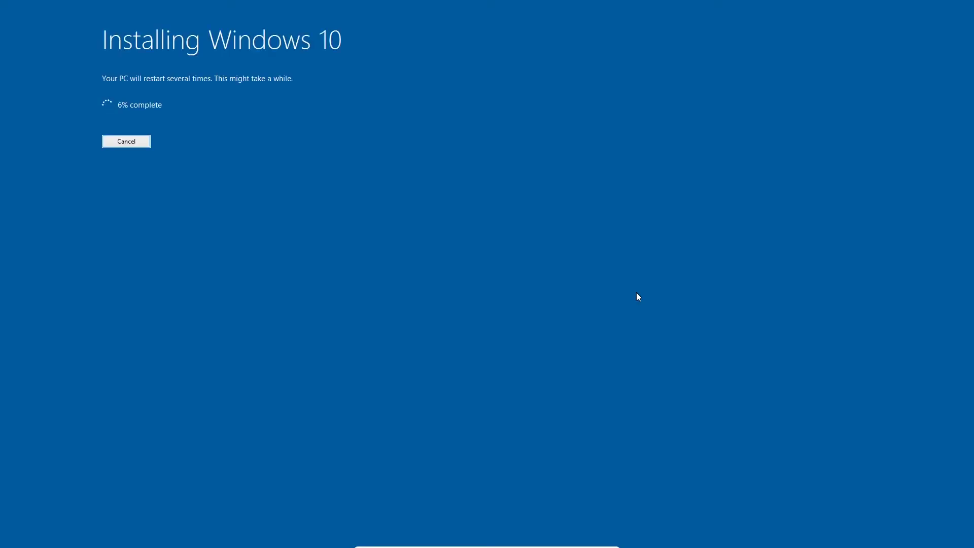